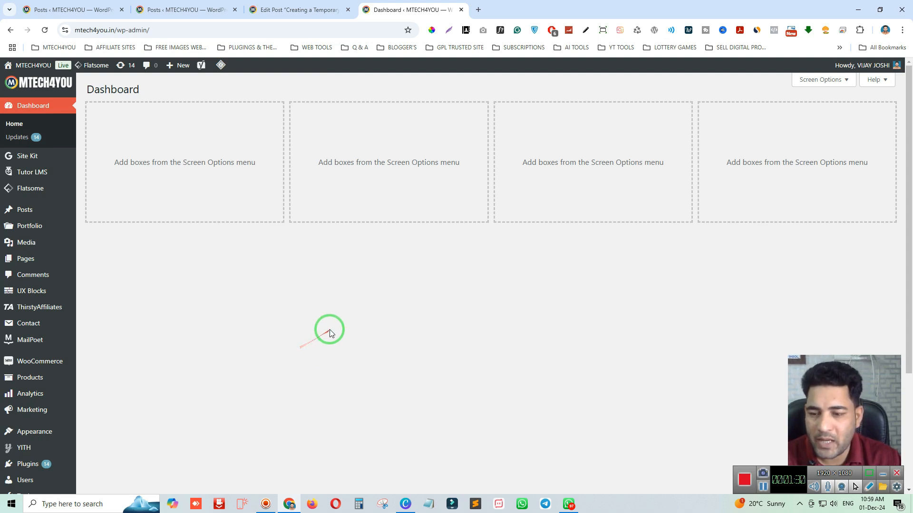
- Search the plugin directory for "temporary login without password" and install and activate the Temporary Login Without Password plugin
{"action": "scroll", "coordinate": [211, 361], "scroll_direction": "down", "scroll_amount": 3}
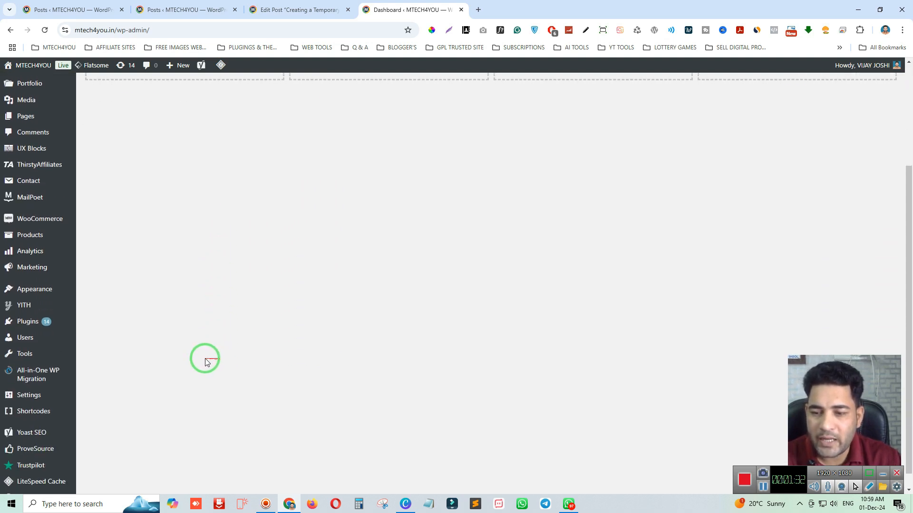
{"action": "mouse_move", "coordinate": [19, 327]}
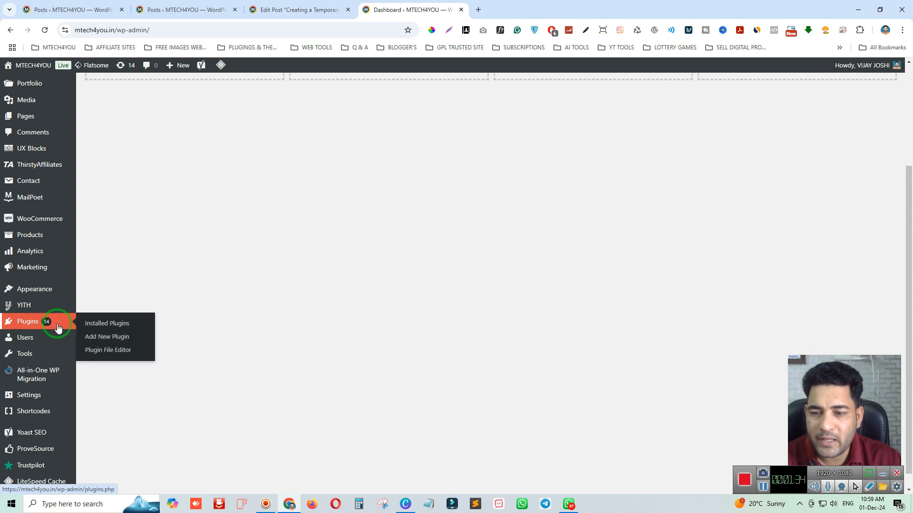
{"action": "left_click", "coordinate": [121, 339]}
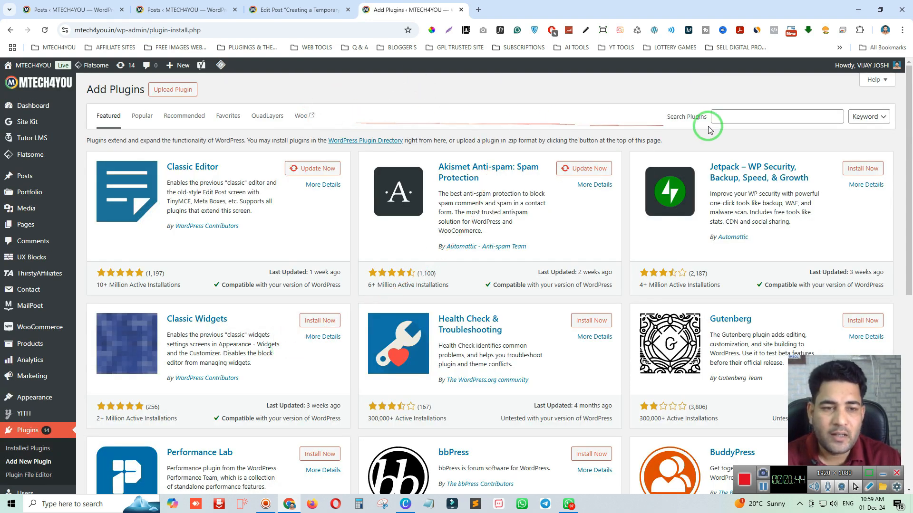
{"action": "left_click", "coordinate": [726, 117]}
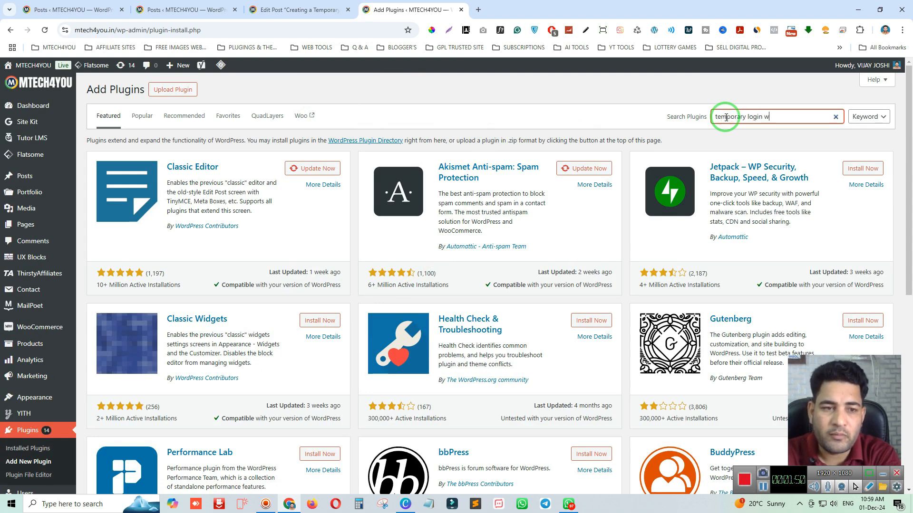
{"action": "type", "text": "temporary login without password"}
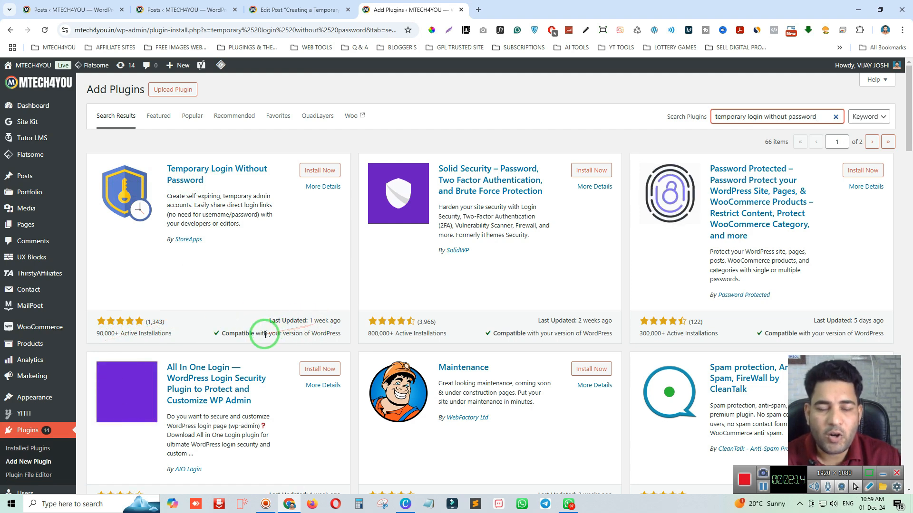
{"action": "left_click", "coordinate": [321, 175]}
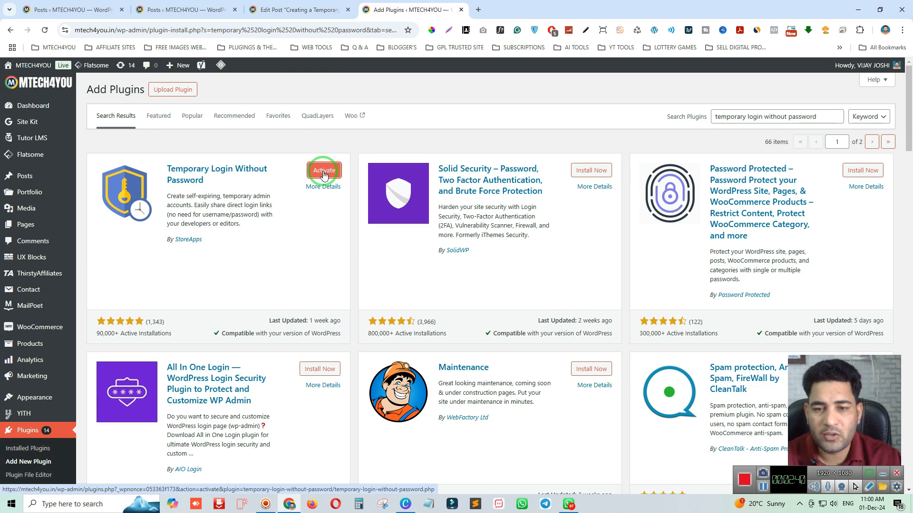
{"action": "left_click", "coordinate": [324, 171]}
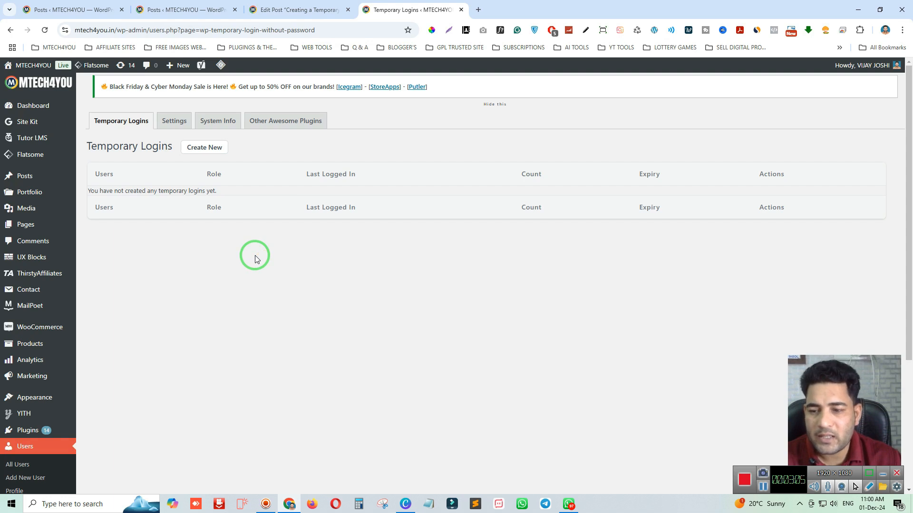
{"action": "scroll", "coordinate": [231, 291], "scroll_direction": "down", "scroll_amount": 4}
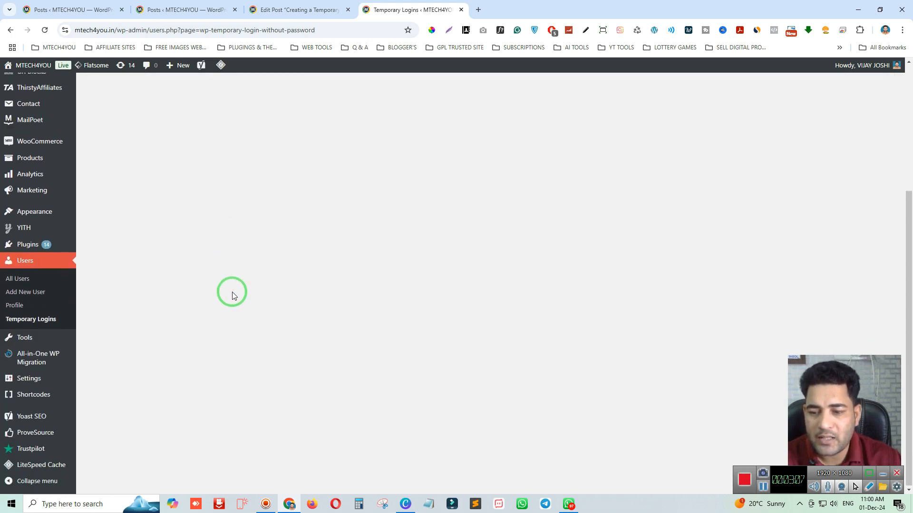
{"action": "mouse_move", "coordinate": [31, 341]}
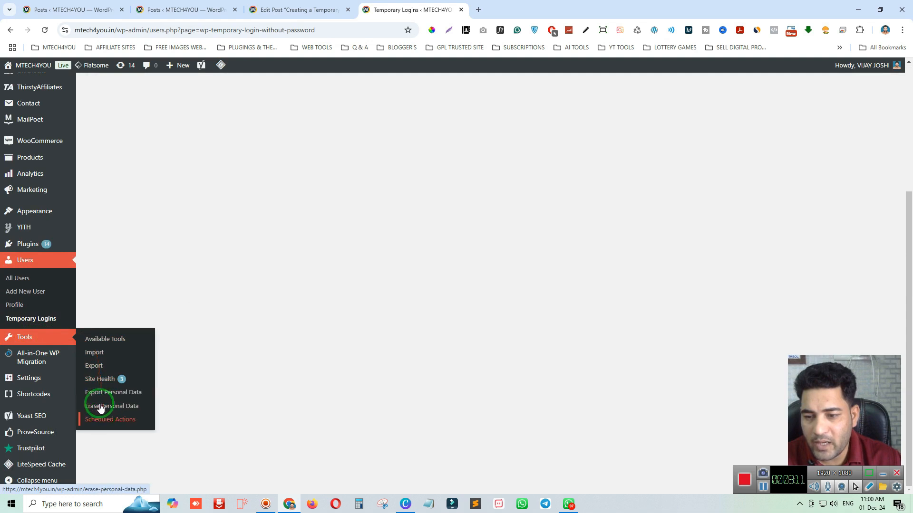
{"action": "mouse_move", "coordinate": [33, 380]}
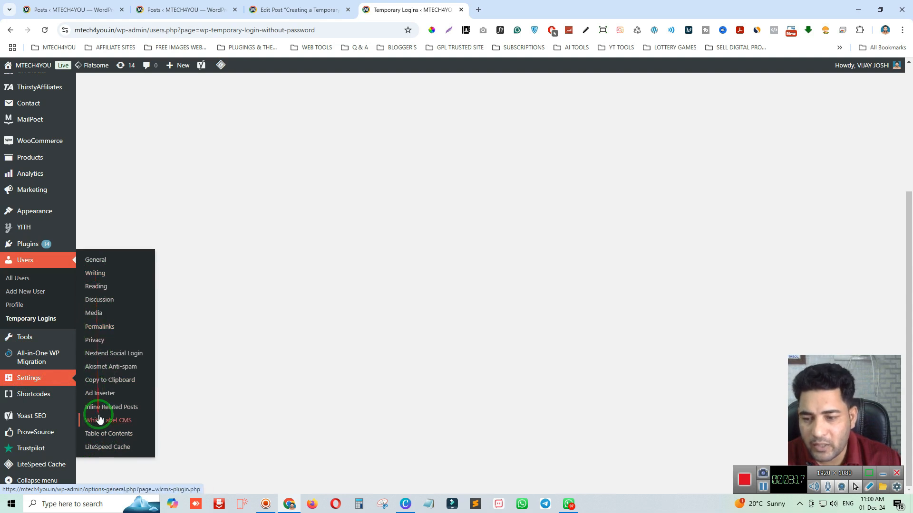
{"action": "scroll", "coordinate": [128, 369], "scroll_direction": "up", "scroll_amount": 1}
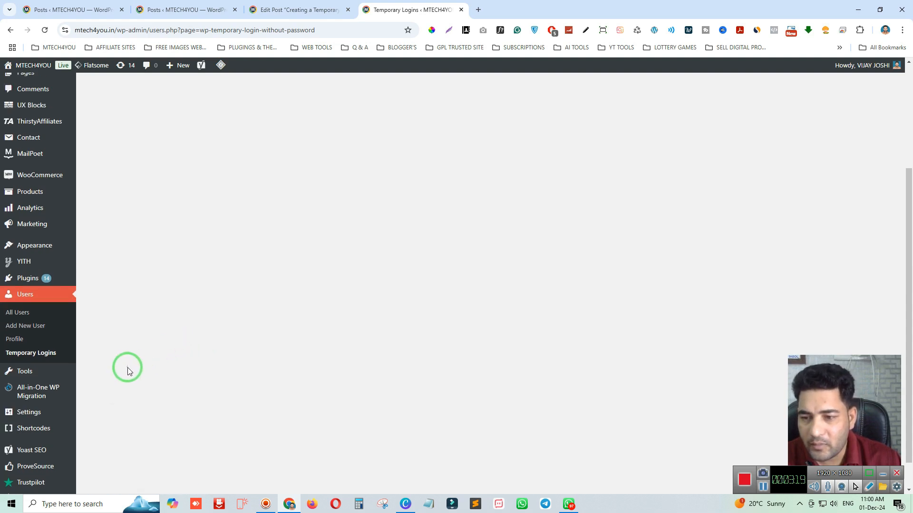
{"action": "scroll", "coordinate": [127, 371], "scroll_direction": "up", "scroll_amount": 3}
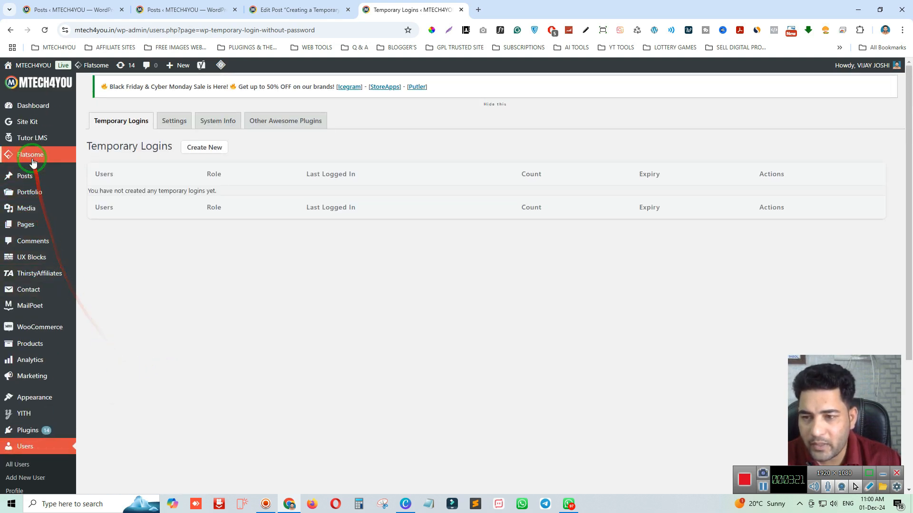
{"action": "scroll", "coordinate": [30, 391], "scroll_direction": "down", "scroll_amount": 4}
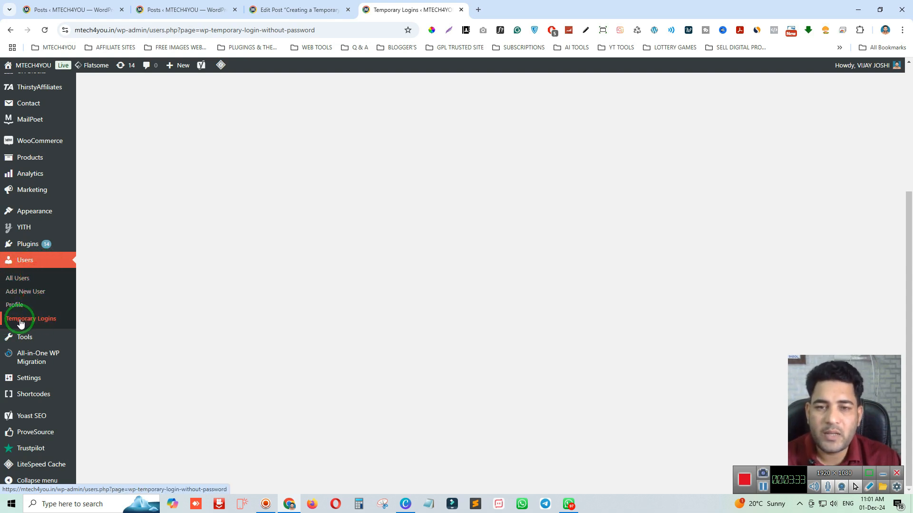
{"action": "mouse_move", "coordinate": [209, 361]}
{"action": "left_mouse_down"}
{"action": "mouse_move", "coordinate": [306, 154]}
{"action": "mouse_move", "coordinate": [251, 257]}
{"action": "mouse_move", "coordinate": [157, 147]}
{"action": "left_mouse_up"}
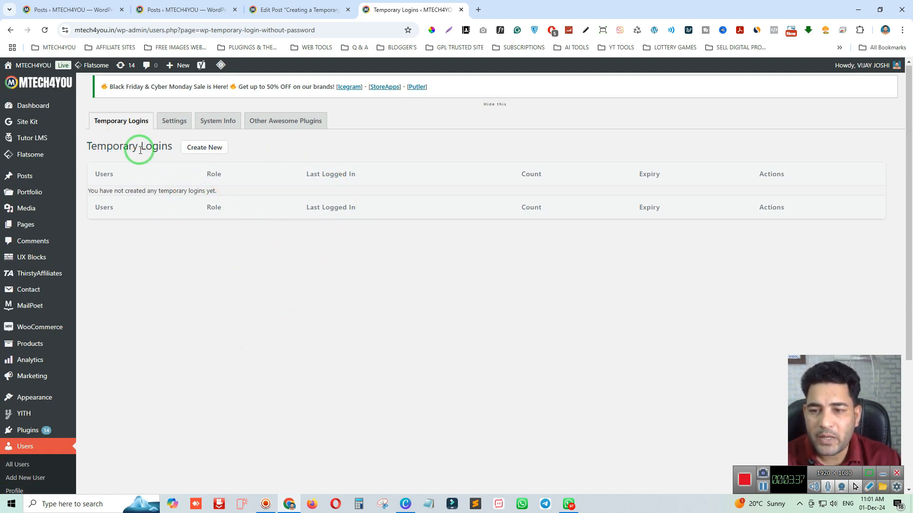
- Start a new temporary login and fill in its email address, first name Freelance and last name Work
{"action": "left_click", "coordinate": [204, 150]}
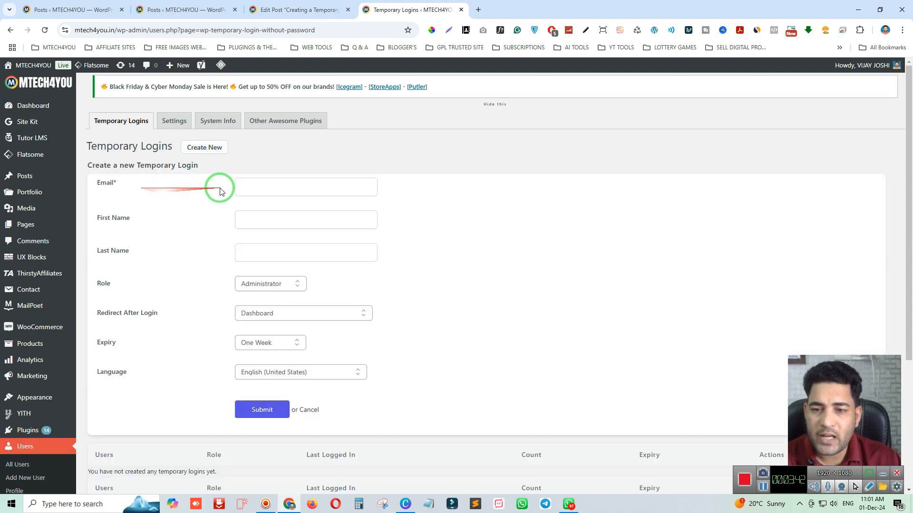
{"action": "left_click", "coordinate": [241, 187]}
{"action": "left_click", "coordinate": [248, 219]}
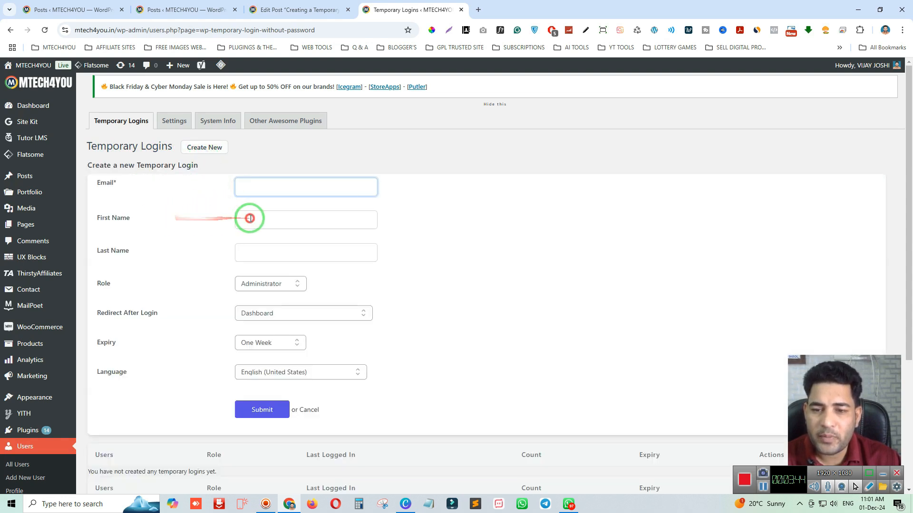
{"action": "left_click", "coordinate": [251, 248]}
{"action": "left_click", "coordinate": [264, 188]}
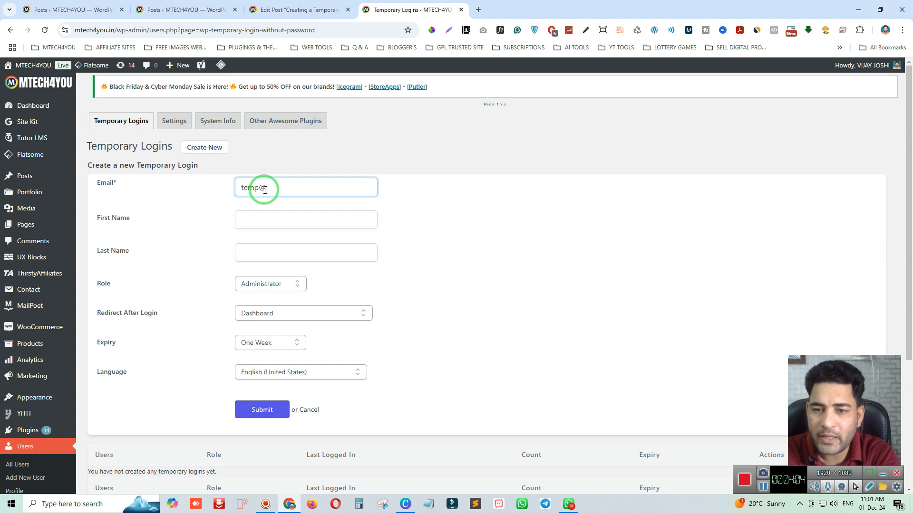
{"action": "type", "text": "4you.in"}
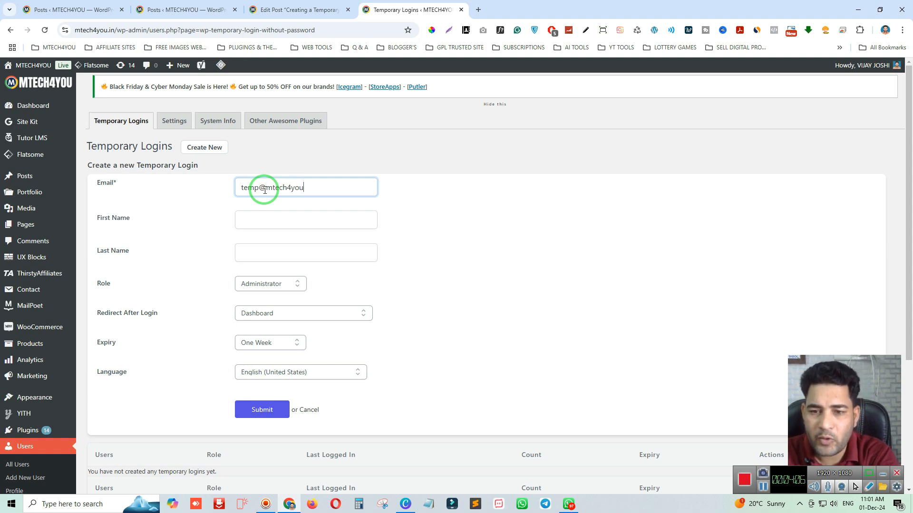
{"action": "left_click", "coordinate": [272, 221]}
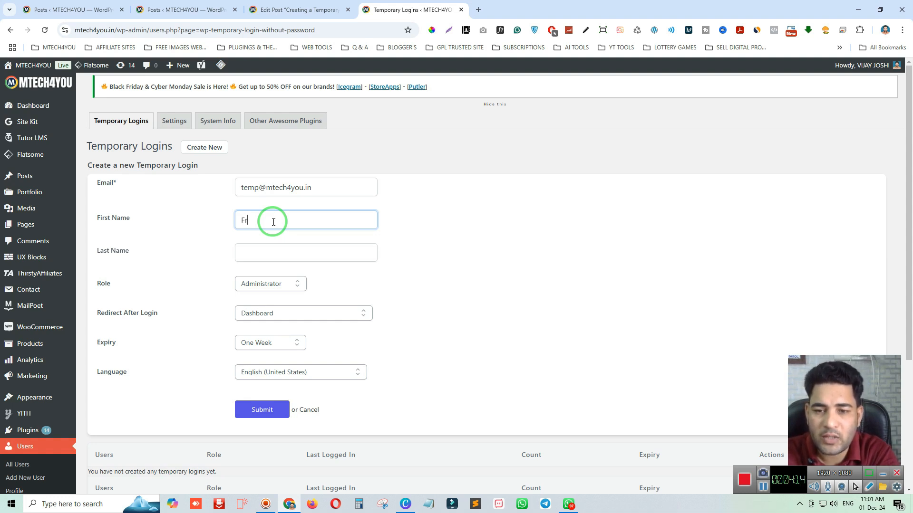
{"action": "key", "text": "Tab"}
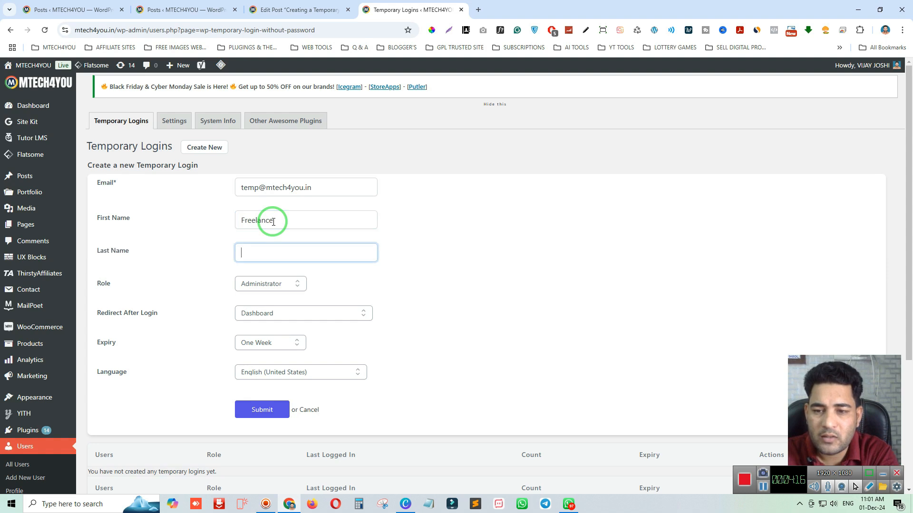
{"action": "type", "text": "Work"}
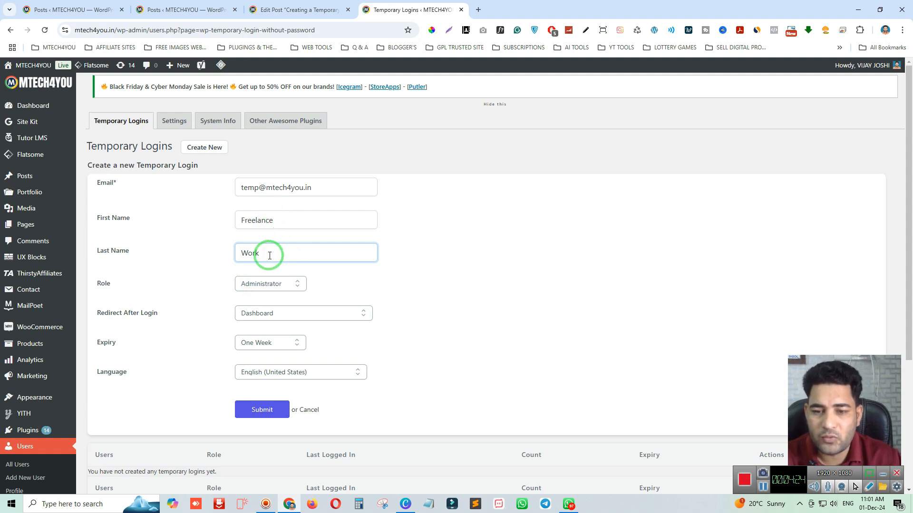
- Submit the temporary login with the Administrator role, Dashboard as the redirect after login and One Week expiry
{"action": "left_click", "coordinate": [276, 287]}
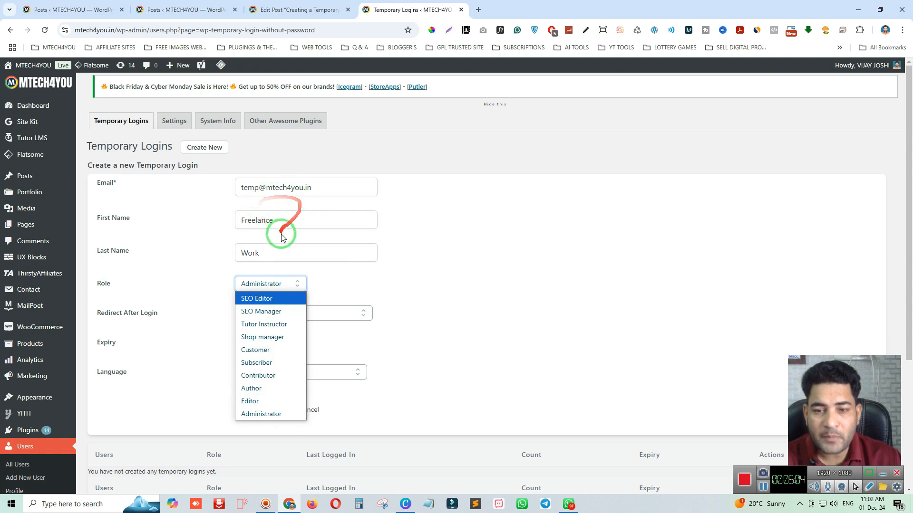
{"action": "left_click", "coordinate": [258, 417]}
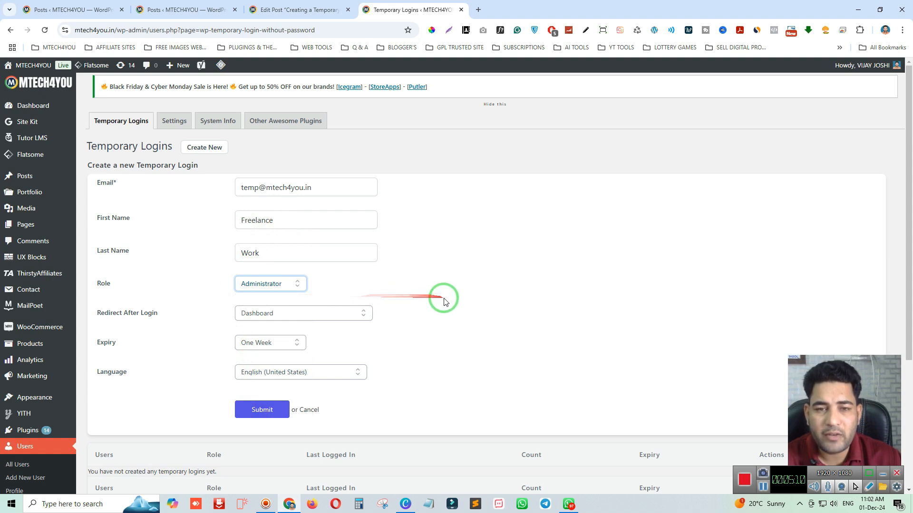
{"action": "scroll", "coordinate": [442, 298], "scroll_direction": "down", "scroll_amount": 2}
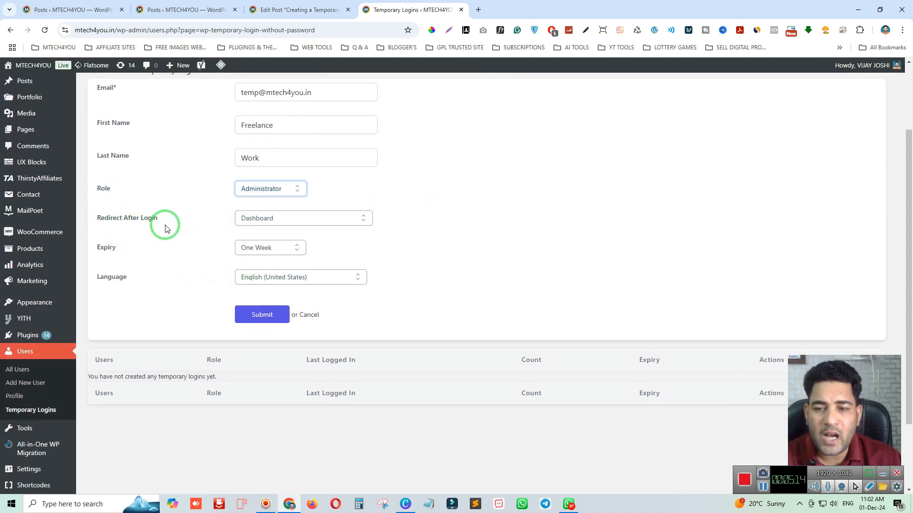
{"action": "left_click", "coordinate": [307, 223]}
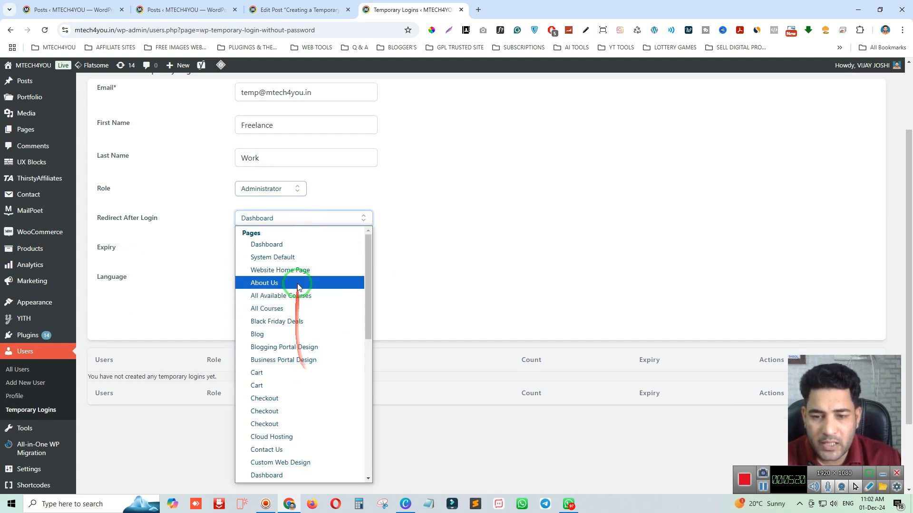
{"action": "scroll", "coordinate": [307, 376], "scroll_direction": "down", "scroll_amount": 7}
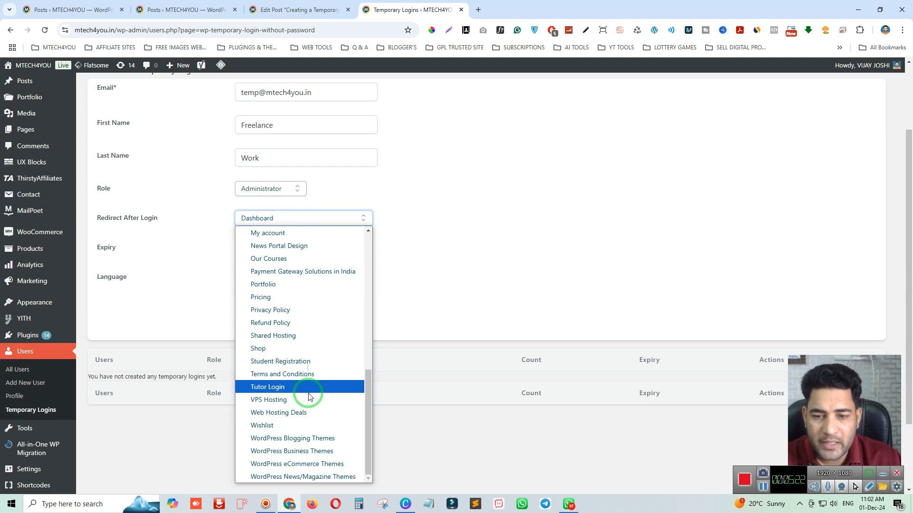
{"action": "scroll", "coordinate": [316, 399], "scroll_direction": "up", "scroll_amount": 7}
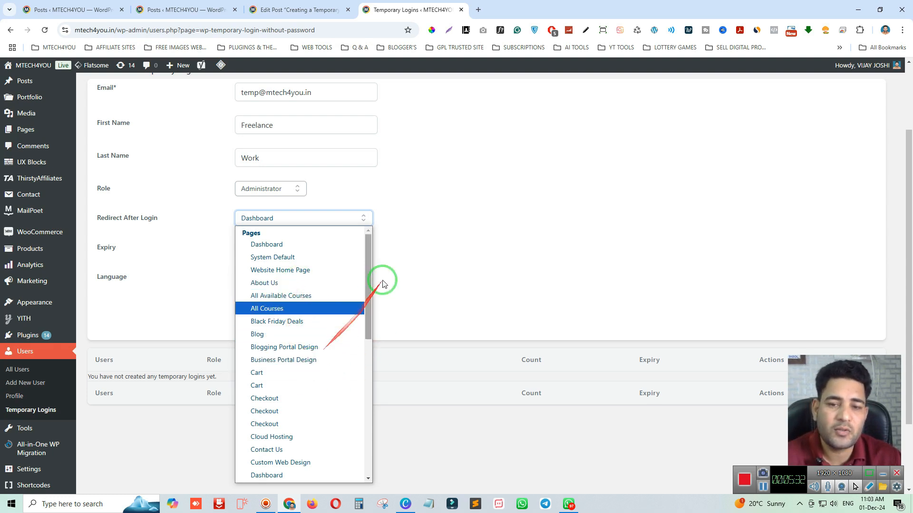
{"action": "left_click", "coordinate": [448, 244]}
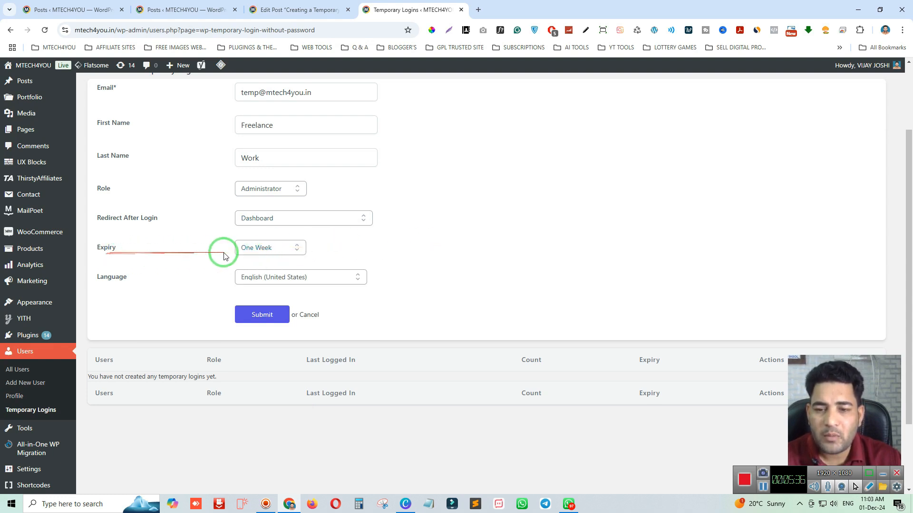
{"action": "left_click", "coordinate": [266, 251]}
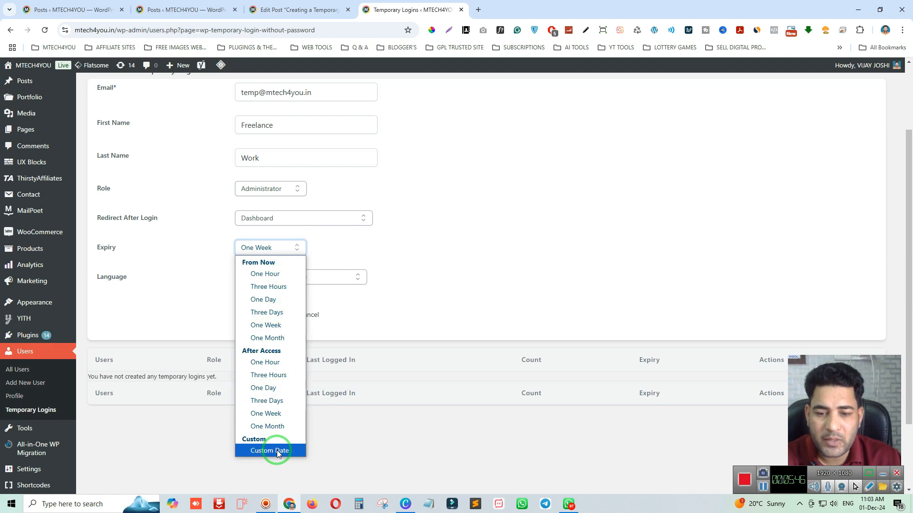
{"action": "left_click", "coordinate": [372, 241]}
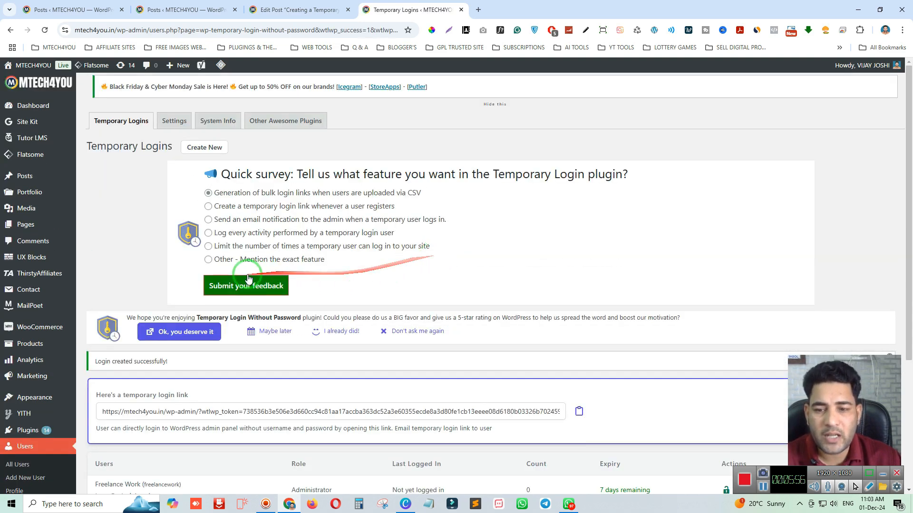
- Copy the generated temporary login link to the clipboard
{"action": "scroll", "coordinate": [286, 318], "scroll_direction": "down", "scroll_amount": 3}
{"action": "scroll", "coordinate": [283, 322], "scroll_direction": "down", "scroll_amount": 1}
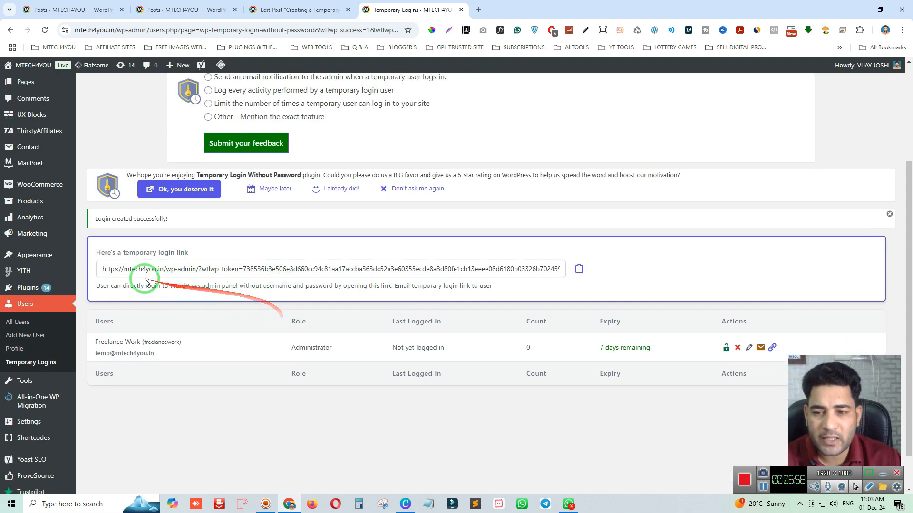
{"action": "left_click_drag", "start_coordinate": [102, 269], "coordinate": [628, 269]}
{"action": "left_click", "coordinate": [477, 251]}
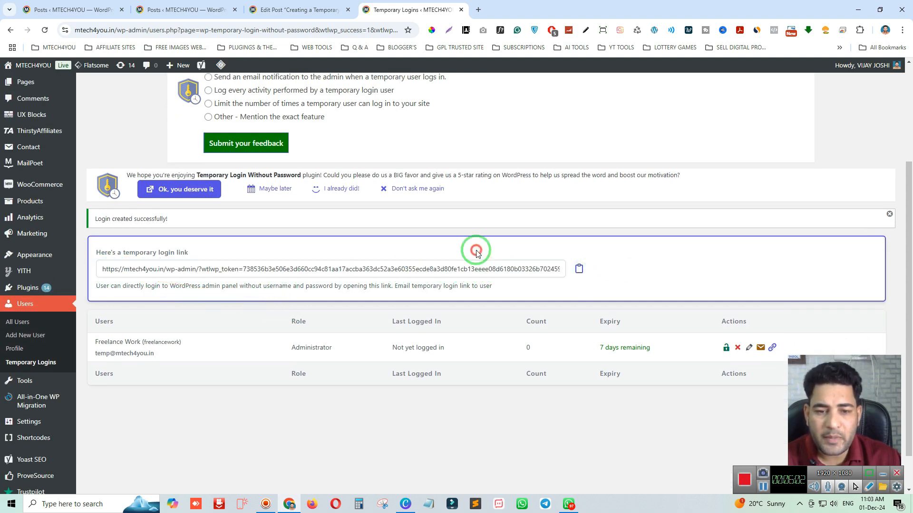
{"action": "left_click", "coordinate": [579, 270]}
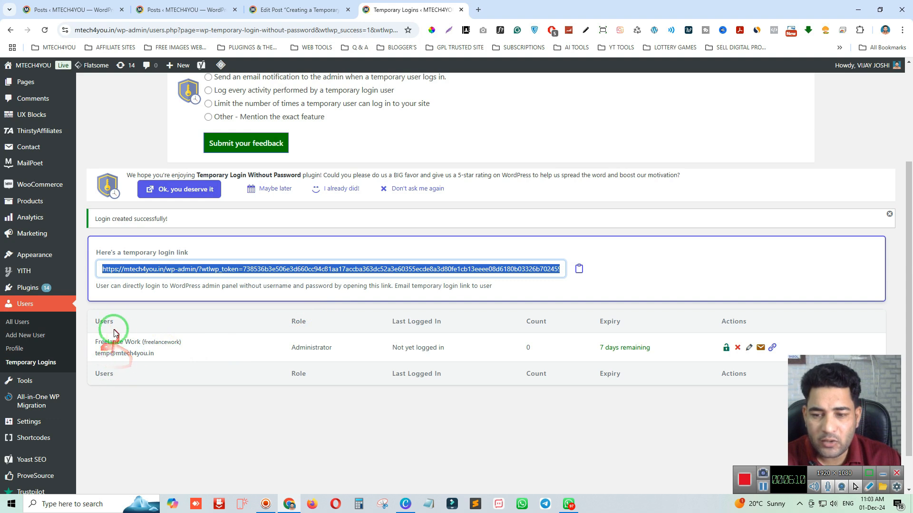
- Review the Role and Last Logged In columns for the new user in the temporary logins table
{"action": "left_click_drag", "start_coordinate": [287, 321], "coordinate": [333, 322]}
{"action": "left_click", "coordinate": [386, 324]}
{"action": "left_click_drag", "start_coordinate": [395, 324], "coordinate": [467, 325]}
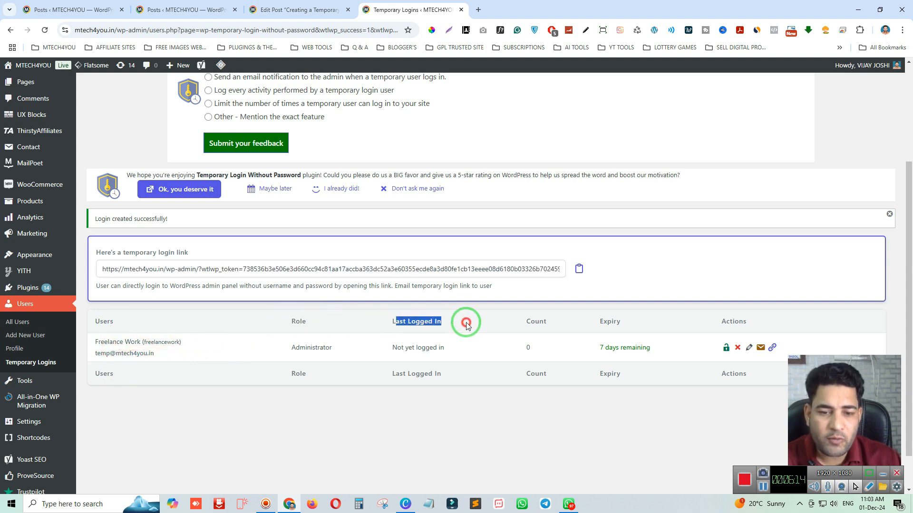
{"action": "left_click", "coordinate": [467, 326]}
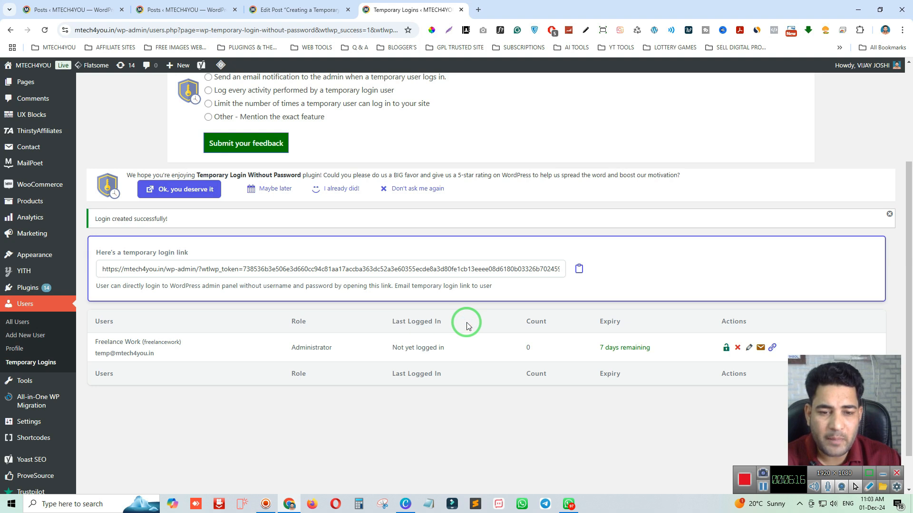
- Review the Count and Expiry columns for the new user in the temporary logins table
{"action": "left_click_drag", "start_coordinate": [526, 322], "coordinate": [547, 322]}
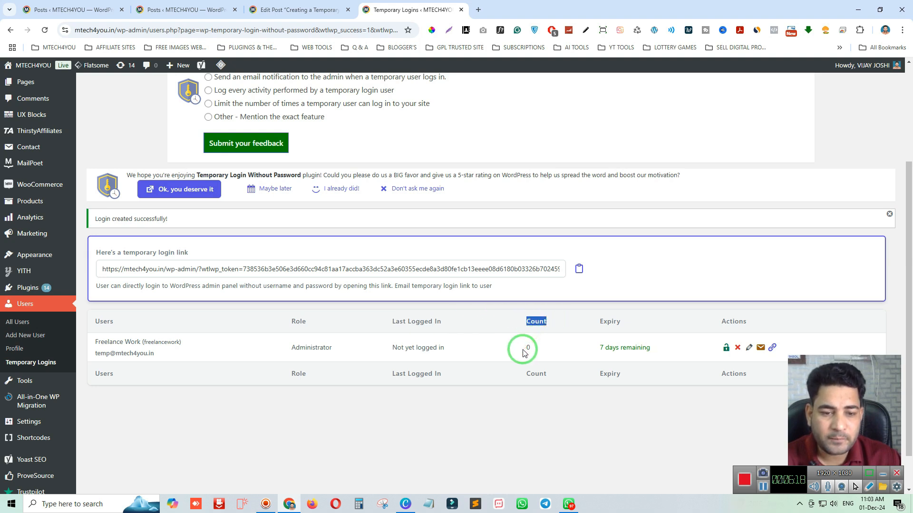
{"action": "left_click_drag", "start_coordinate": [523, 351], "coordinate": [557, 350]}
{"action": "left_click", "coordinate": [528, 347]}
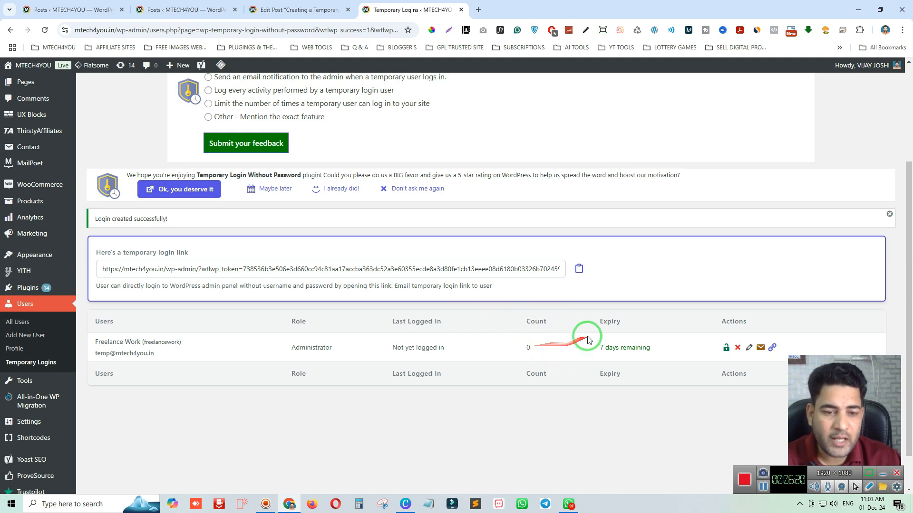
{"action": "left_click_drag", "start_coordinate": [598, 321], "coordinate": [589, 348]}
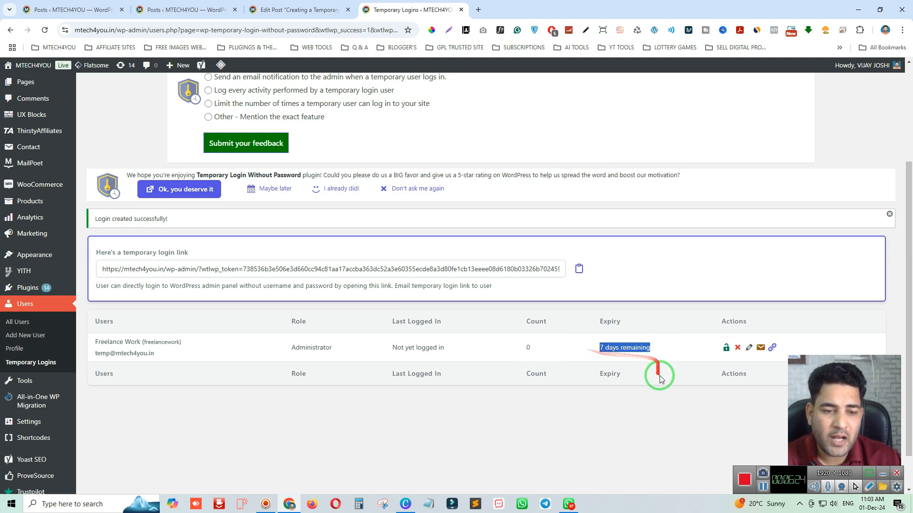
{"action": "left_click", "coordinate": [684, 361]}
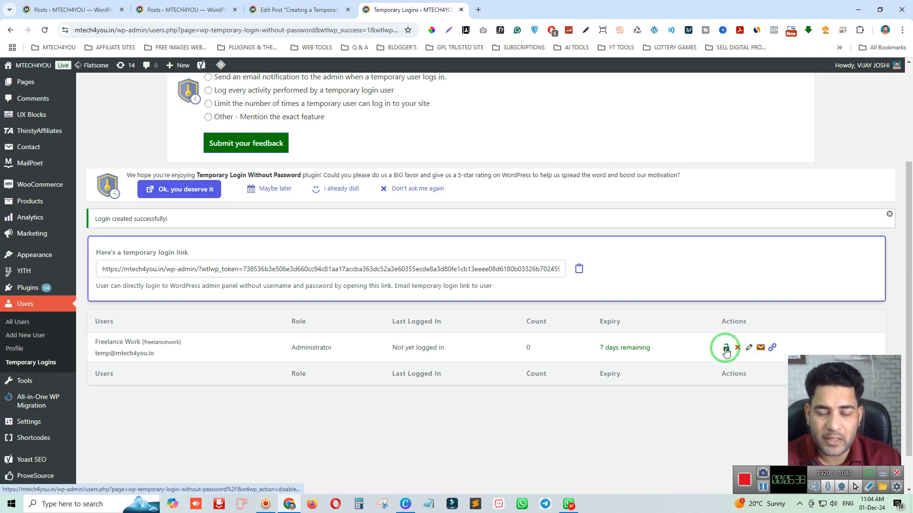
- Copy the temporary login link with its access token, switch to the Opera browser and open the link there
{"action": "scroll", "coordinate": [340, 376], "scroll_direction": "down", "scroll_amount": 1}
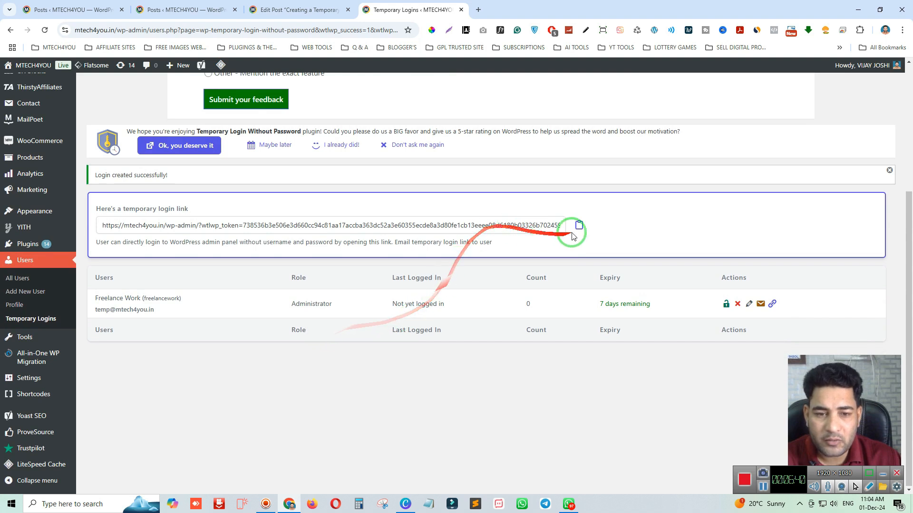
{"action": "left_click", "coordinate": [579, 226]}
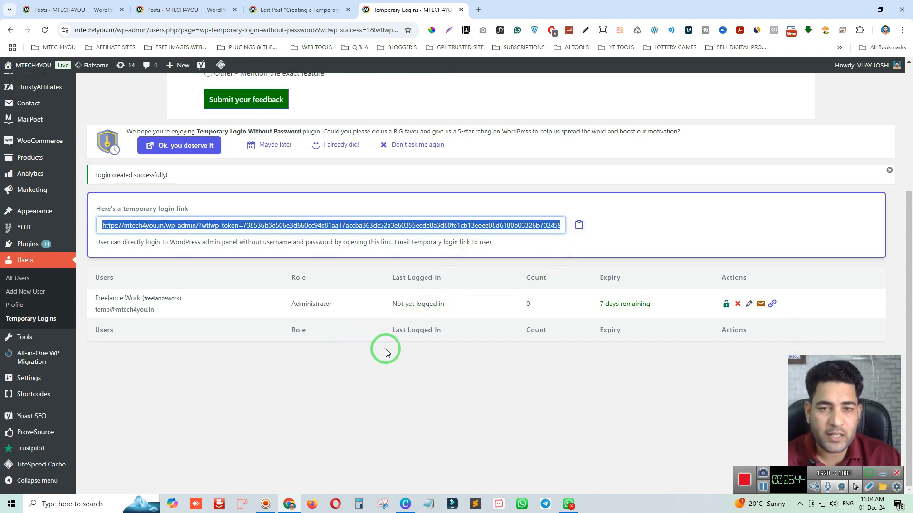
{"action": "left_click", "coordinate": [336, 504]}
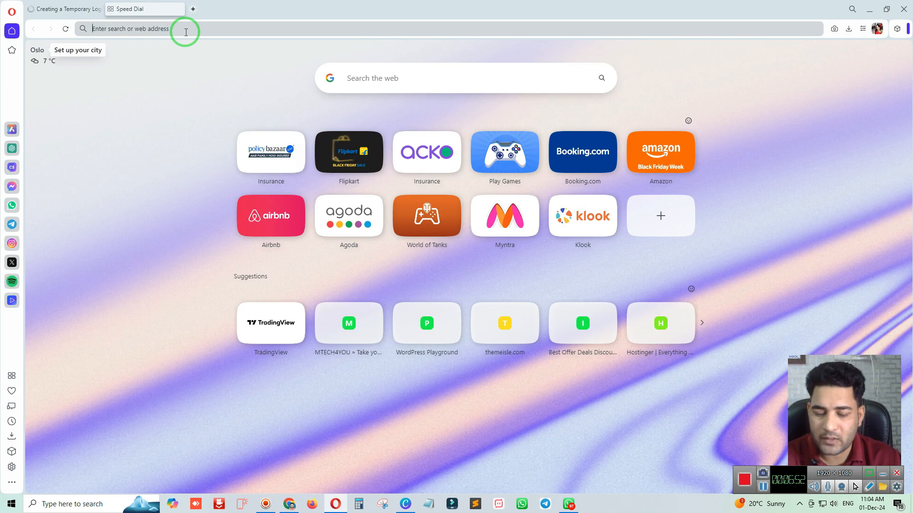
{"action": "key", "text": "ctrl+v"}
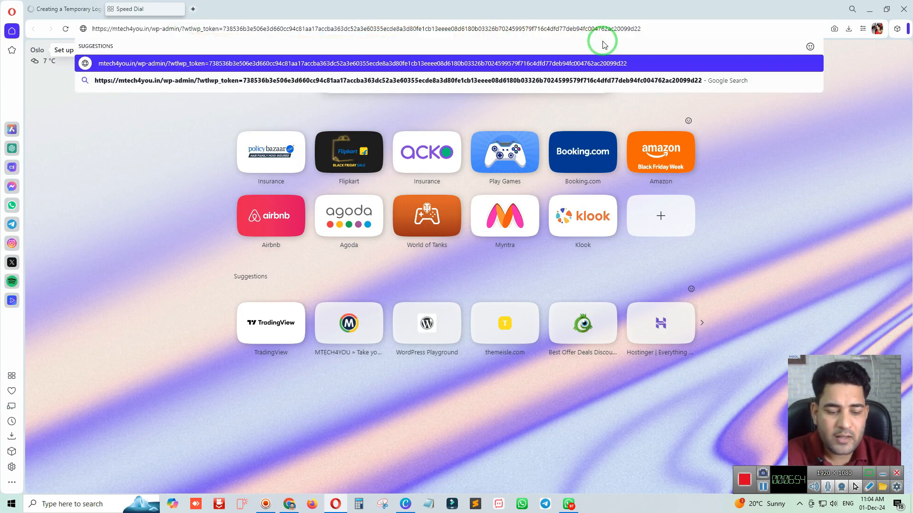
{"action": "key", "text": "Return"}
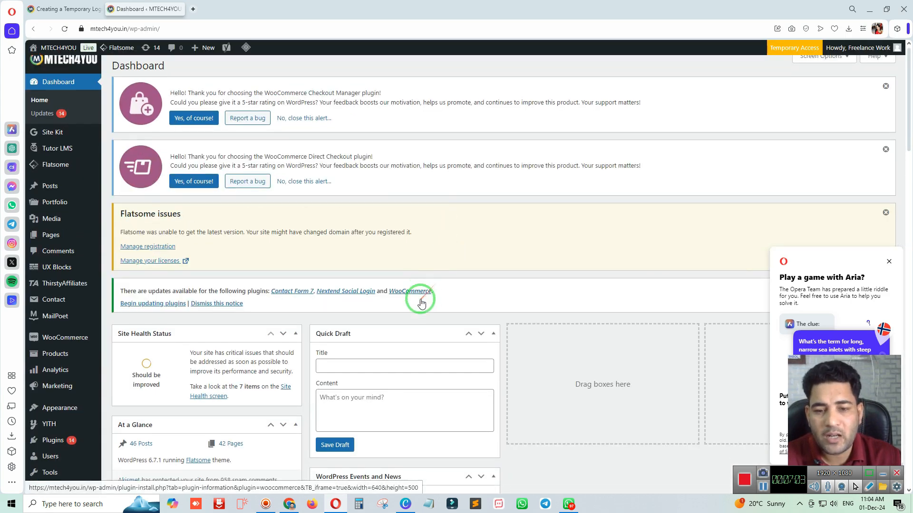
- Look through the WordPress dashboard opened by the temporary login and dismiss the WhatsApp notification
{"action": "scroll", "coordinate": [418, 301], "scroll_direction": "down", "scroll_amount": 7}
{"action": "scroll", "coordinate": [417, 301], "scroll_direction": "down", "scroll_amount": 8}
{"action": "scroll", "coordinate": [418, 301], "scroll_direction": "up", "scroll_amount": 15}
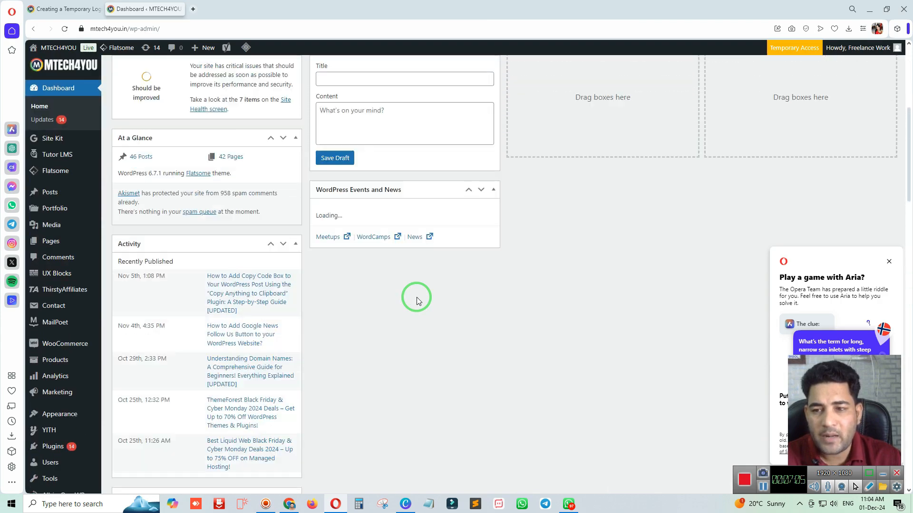
{"action": "scroll", "coordinate": [417, 300], "scroll_direction": "down", "scroll_amount": 8}
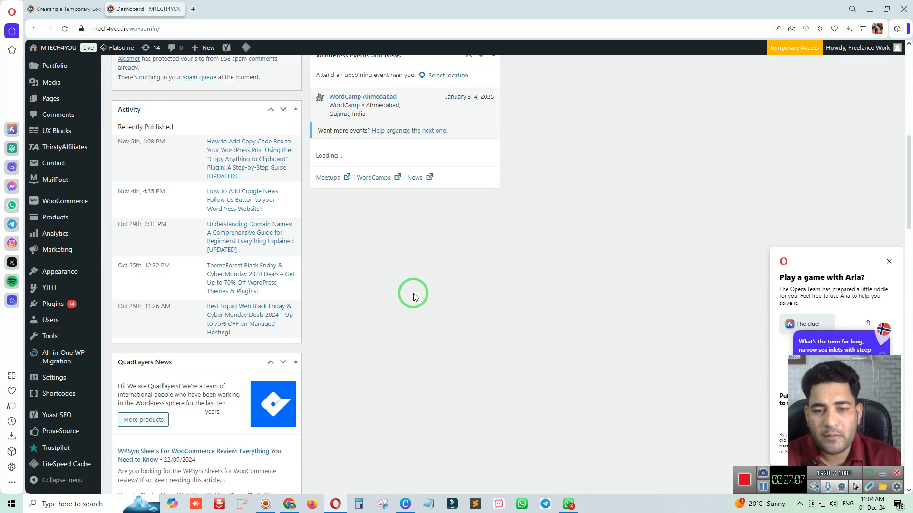
{"action": "scroll", "coordinate": [413, 297], "scroll_direction": "up", "scroll_amount": 8}
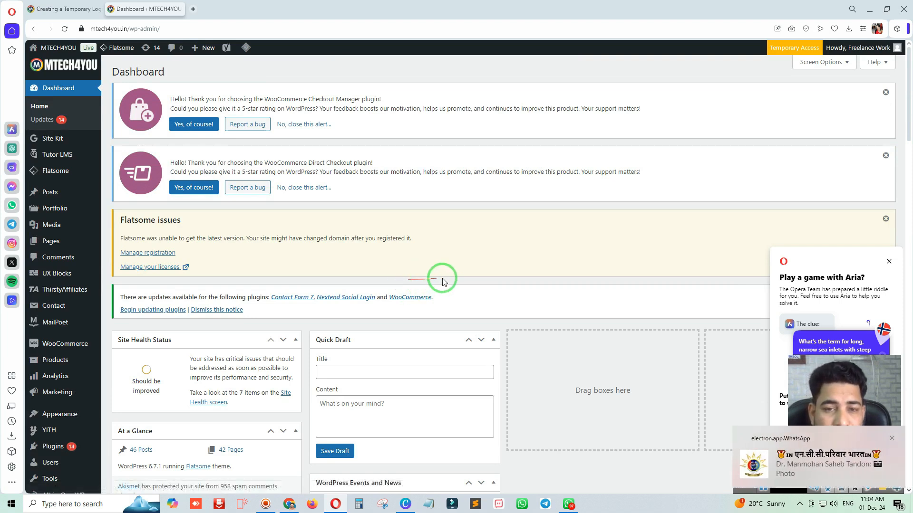
{"action": "left_click", "coordinate": [892, 439]}
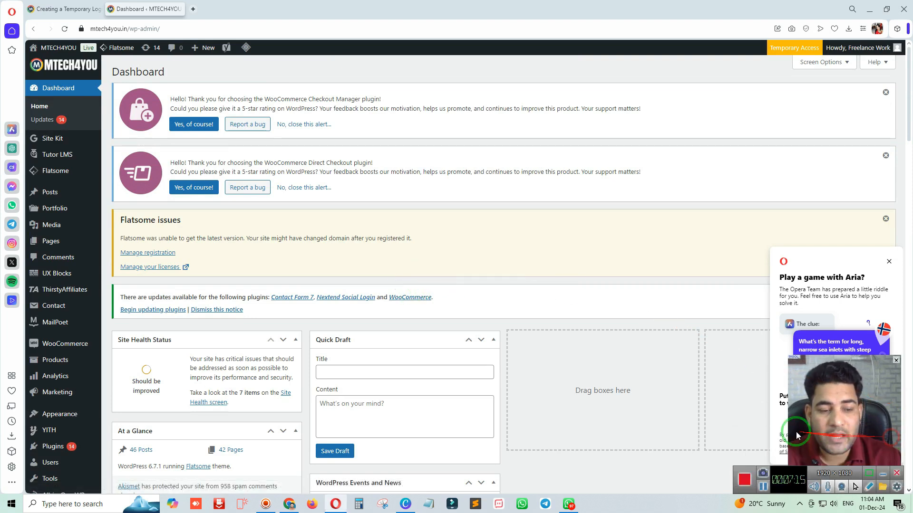